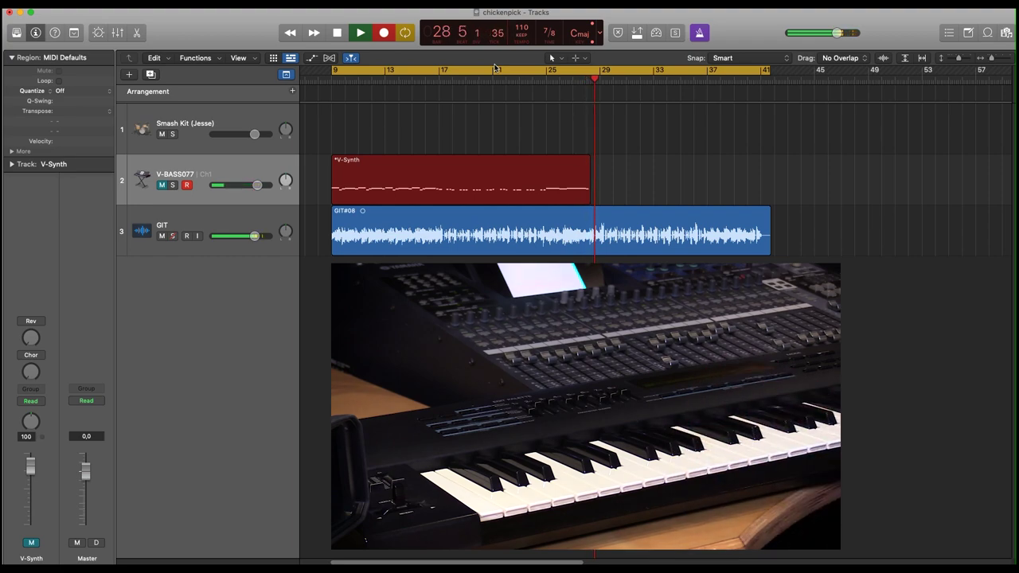
# Step: End the bass recording, quantize the V-BASS077 region to 1/32 Note and play it back
pyautogui.press('space')
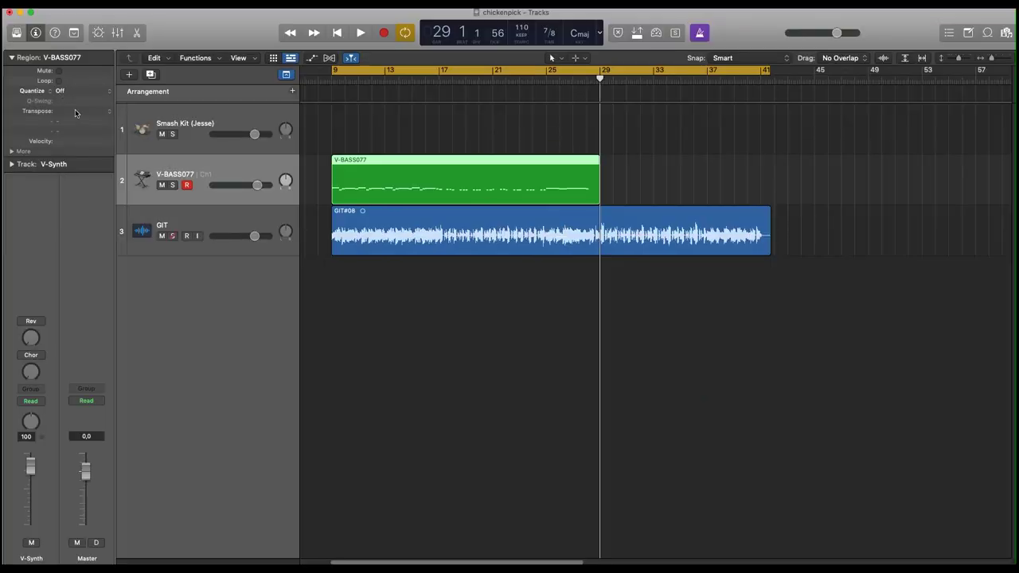
pyautogui.click(76, 113)
pyautogui.click(61, 92)
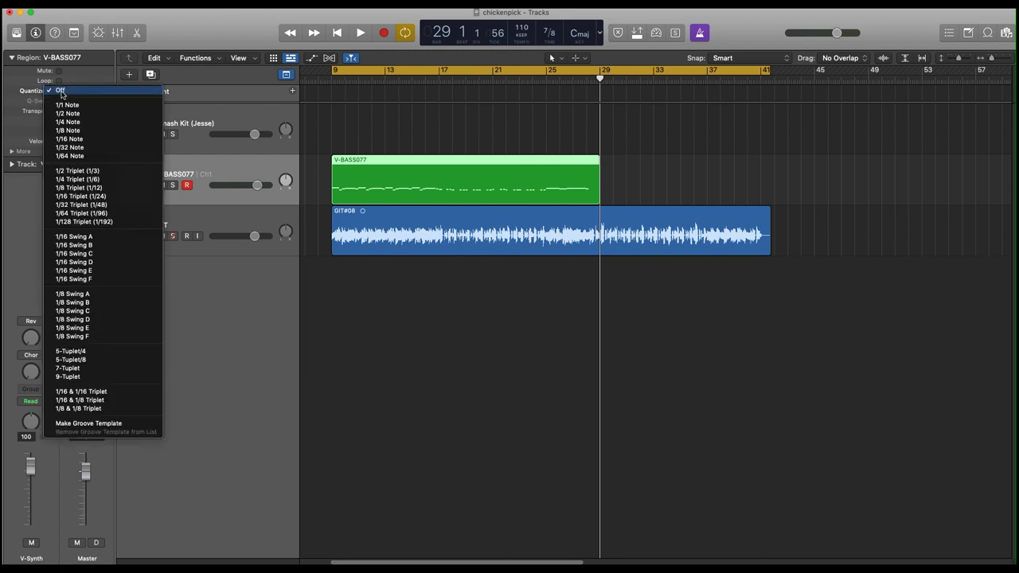
pyautogui.click(79, 148)
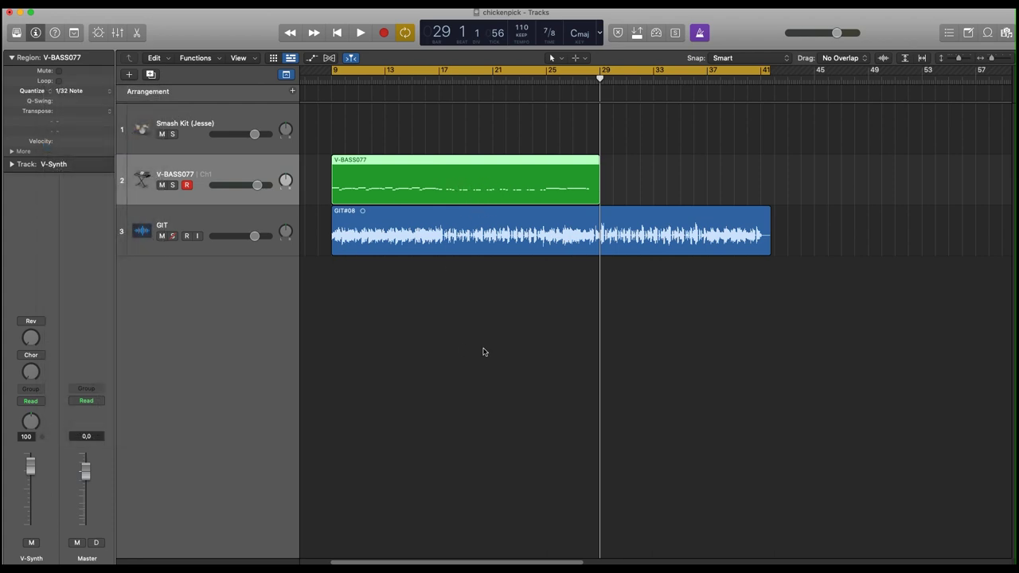
pyautogui.press('space')
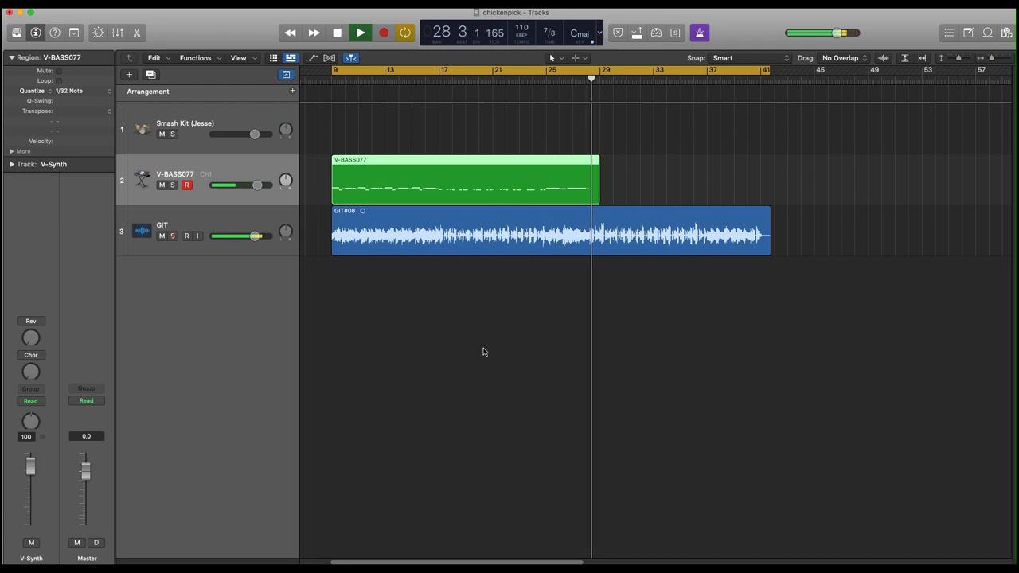
pyautogui.press('space')
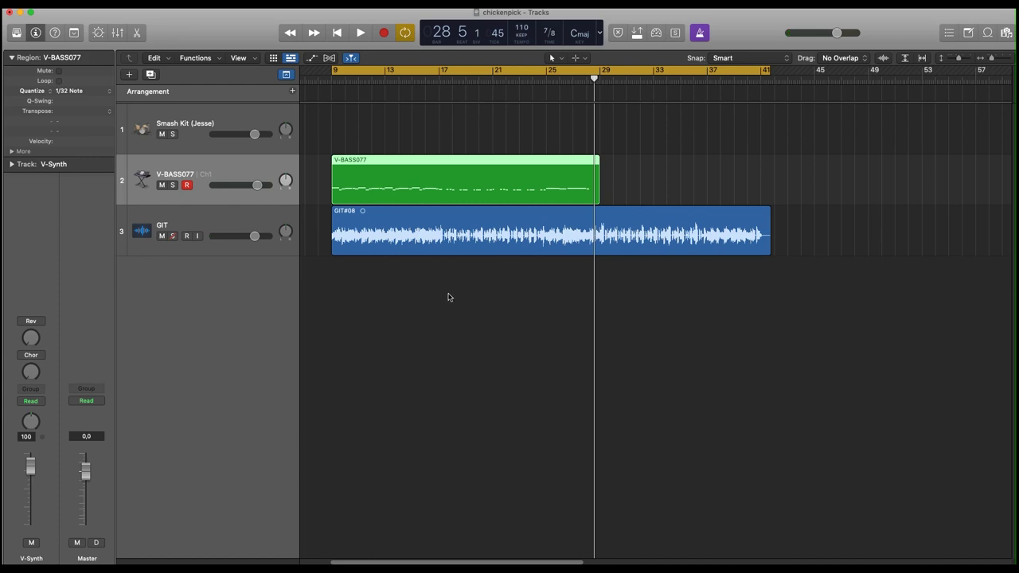
# Step: Replace the Smash Kit track with a new Drummer track placed above the V-BASS077 track
pyautogui.click(170, 123)
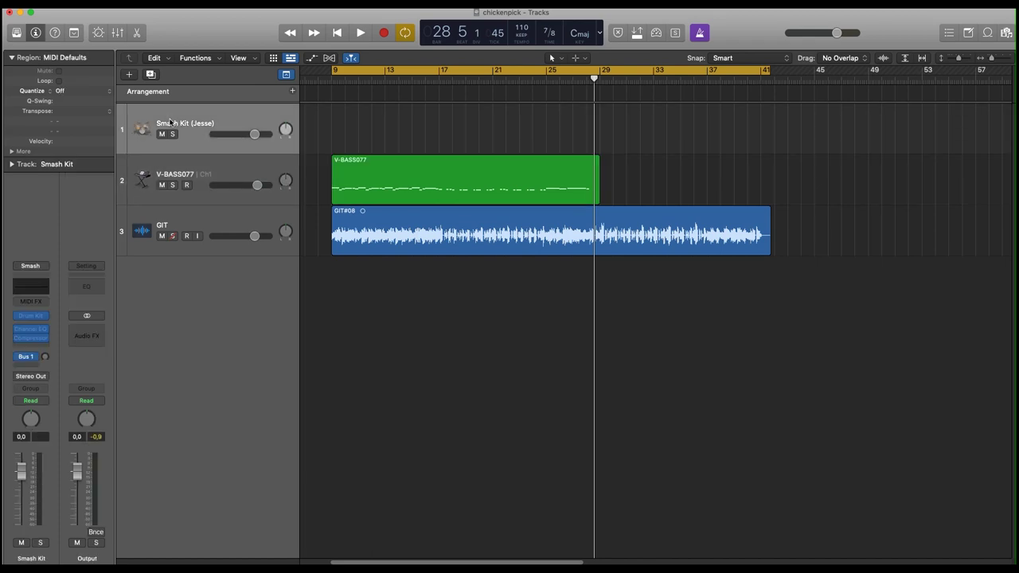
pyautogui.press('super+BackSpace')
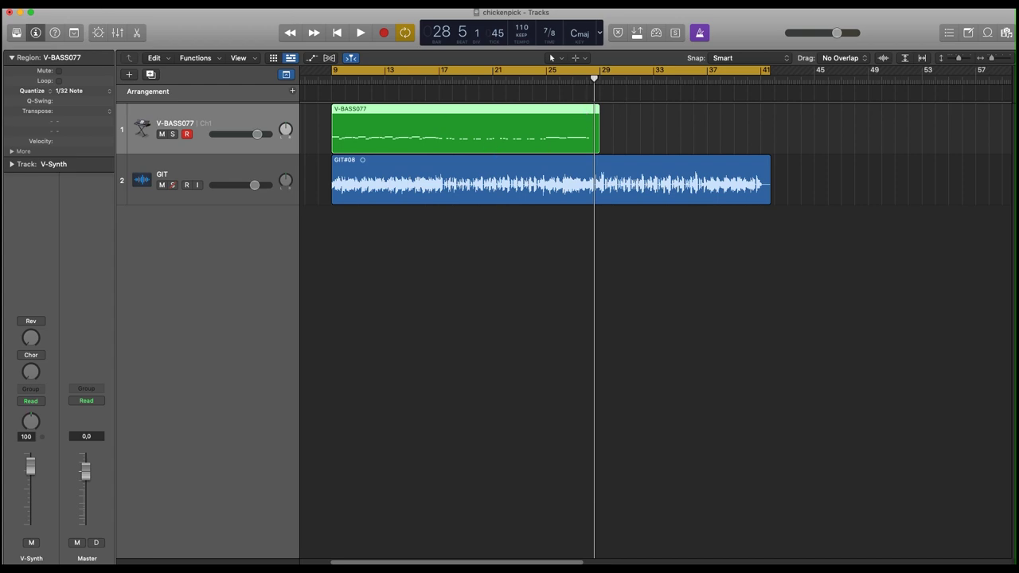
pyautogui.click(137, 3)
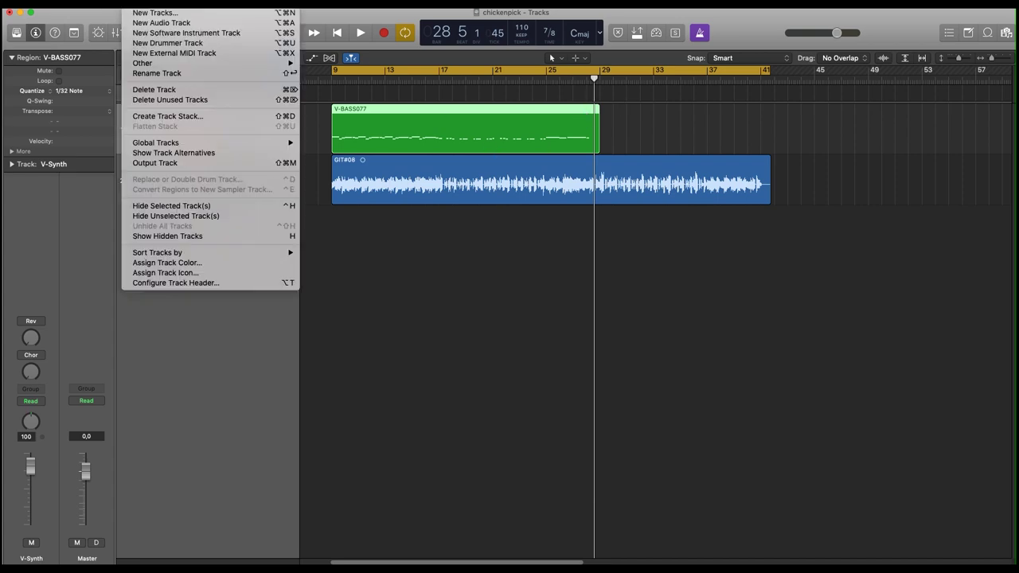
pyautogui.click(159, 42)
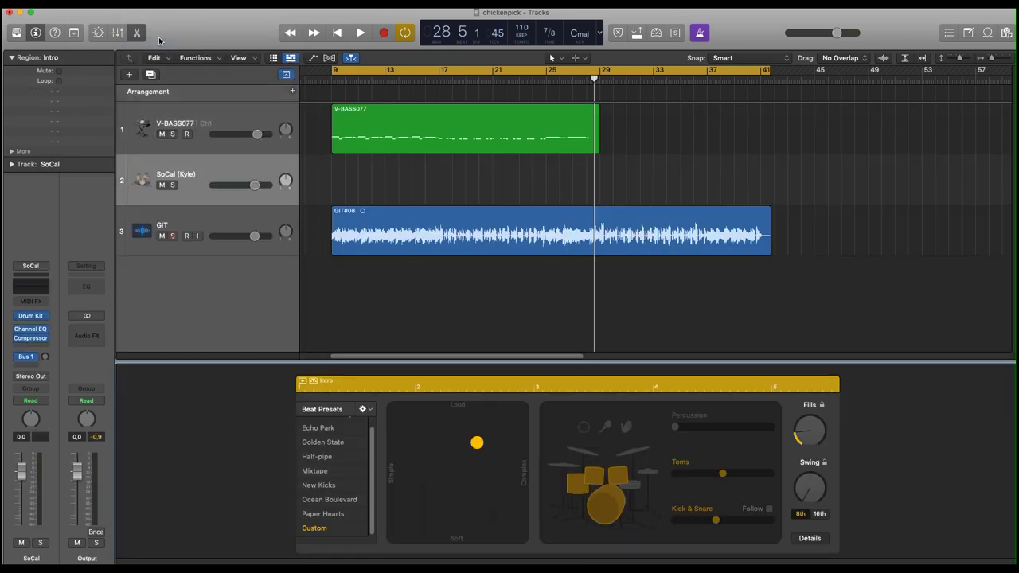
pyautogui.moveTo(184, 165); pyautogui.dragTo(183, 115)
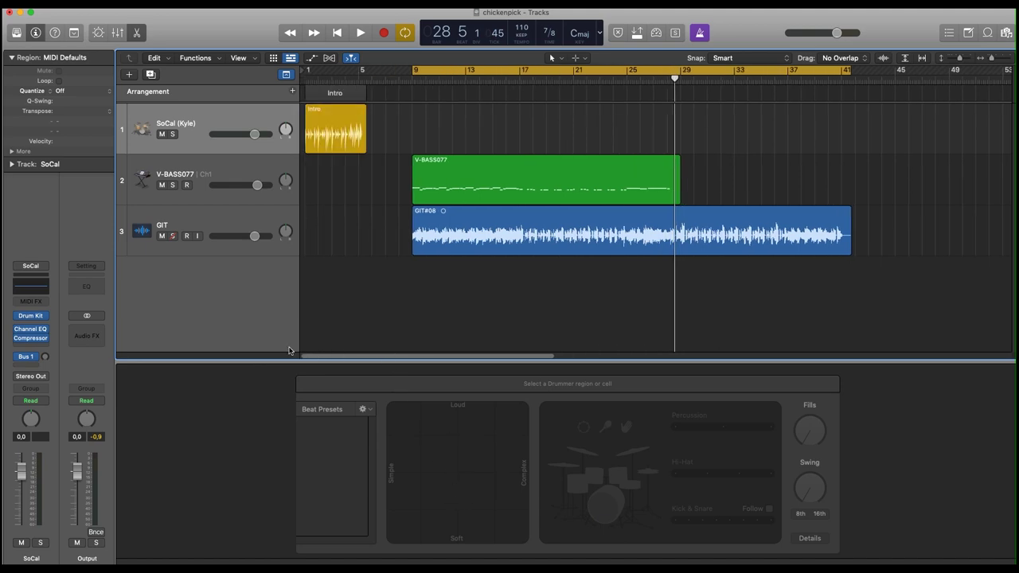
# Step: Fit the drummer region to the bass region, from bar 9 to bar 29, and play it back
pyautogui.moveTo(395, 356); pyautogui.dragTo(289, 351)
pyautogui.moveTo(324, 114); pyautogui.dragTo(431, 120)
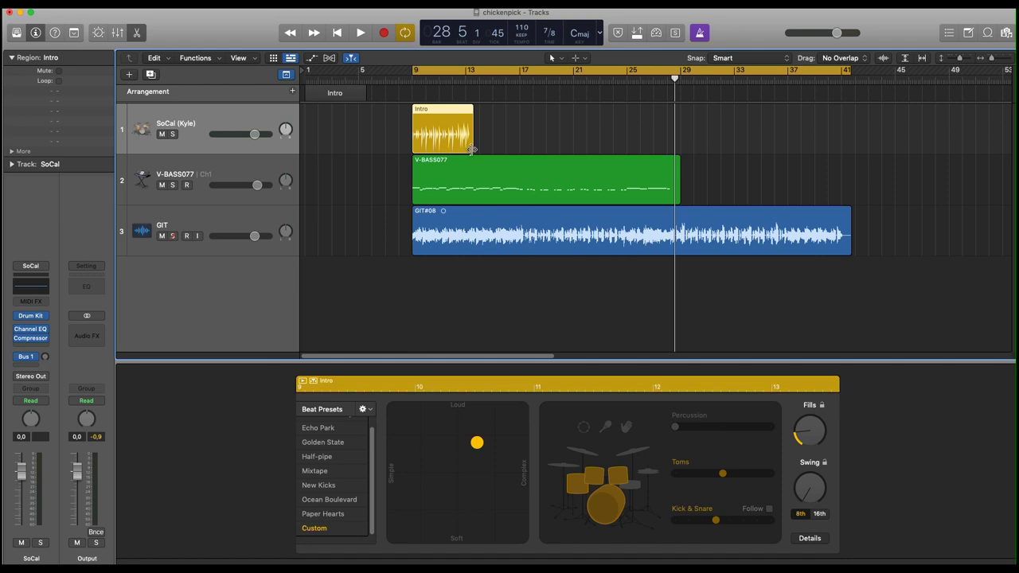
pyautogui.moveTo(472, 150); pyautogui.dragTo(680, 206)
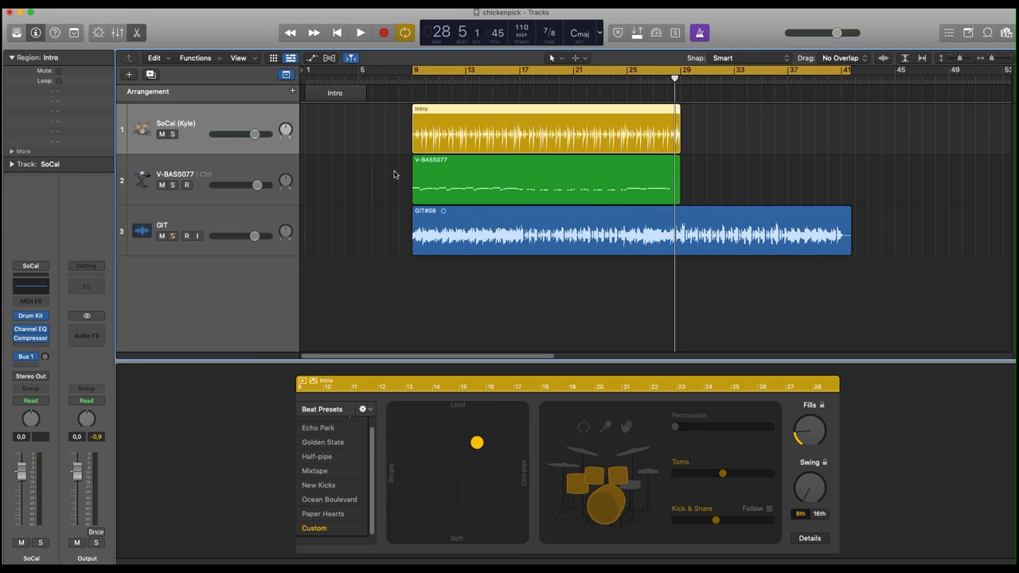
pyautogui.press('space')
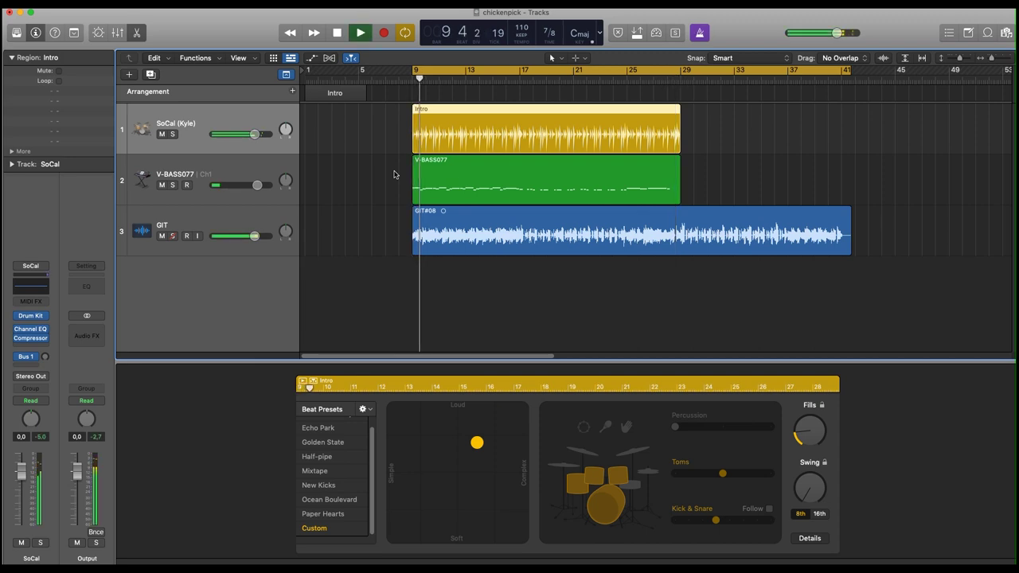
pyautogui.press('space')
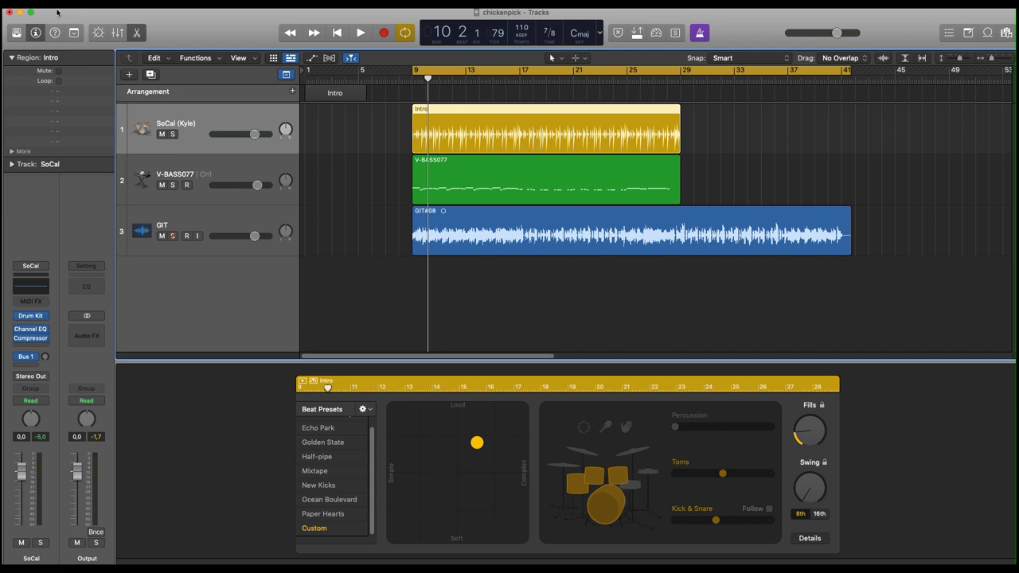
# Step: Switch the drummer from the Rock category to Jesse - Funk Rock and listen to the arrangement
pyautogui.click(16, 34)
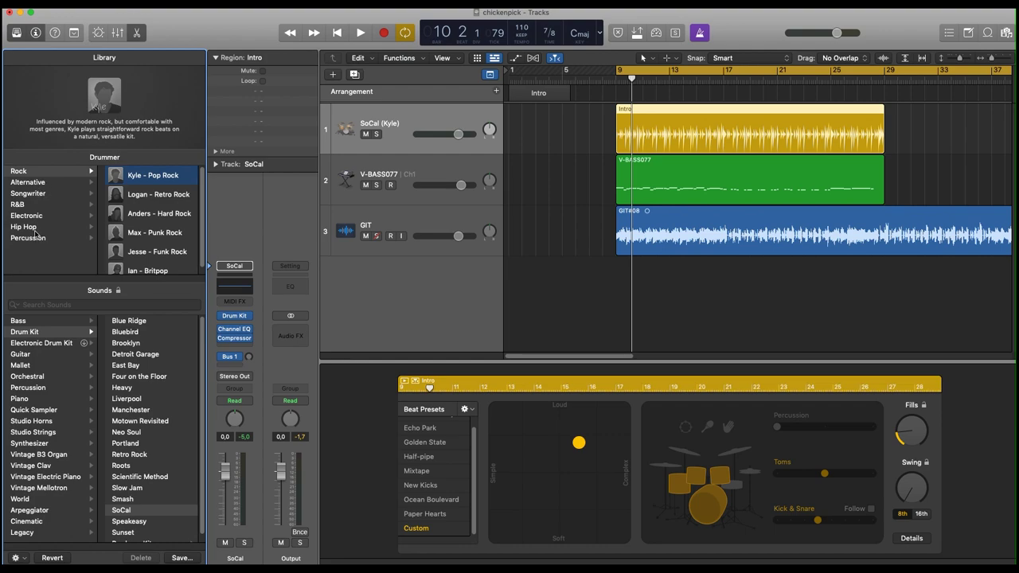
pyautogui.click(155, 253)
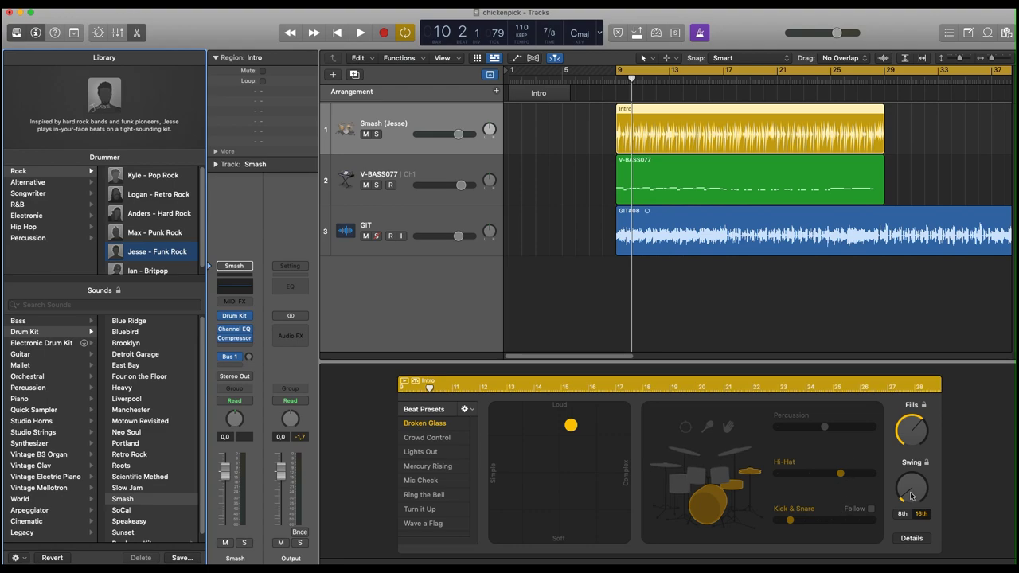
pyautogui.press('space')
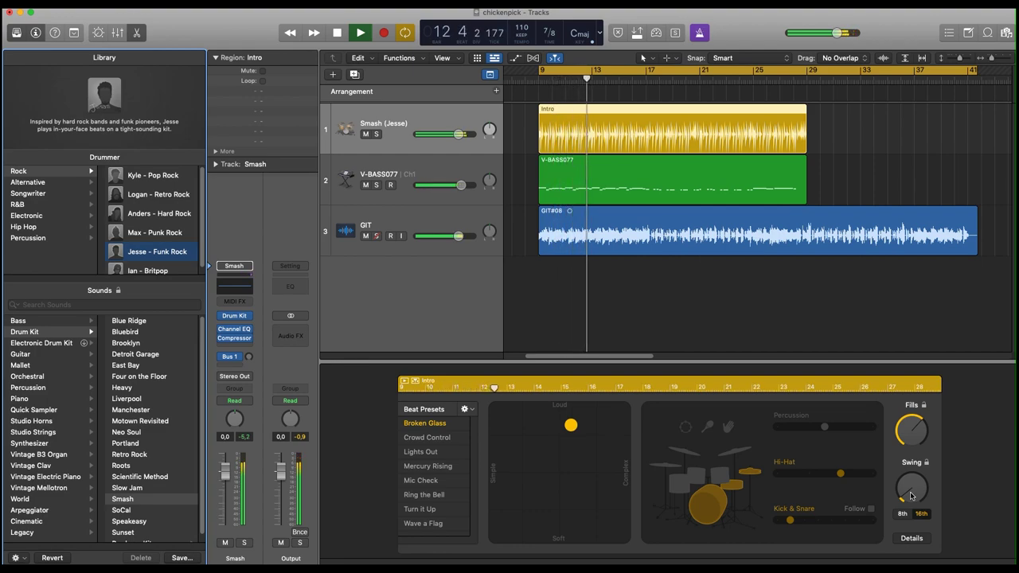
pyautogui.press('space')
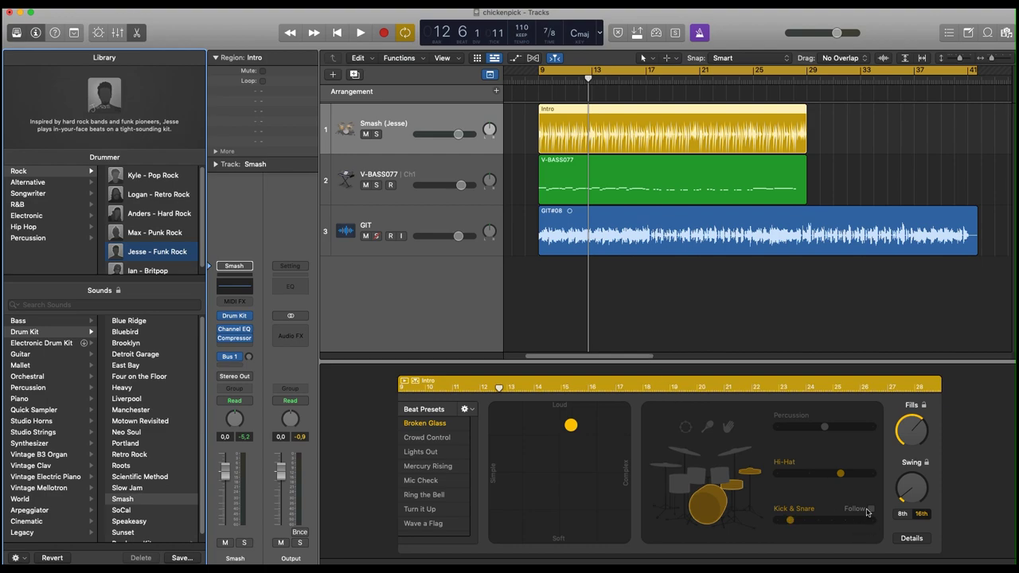
# Step: Make the drummer's kick and snare follow the V-BASS077 track and play the arrangement back
pyautogui.click(872, 510)
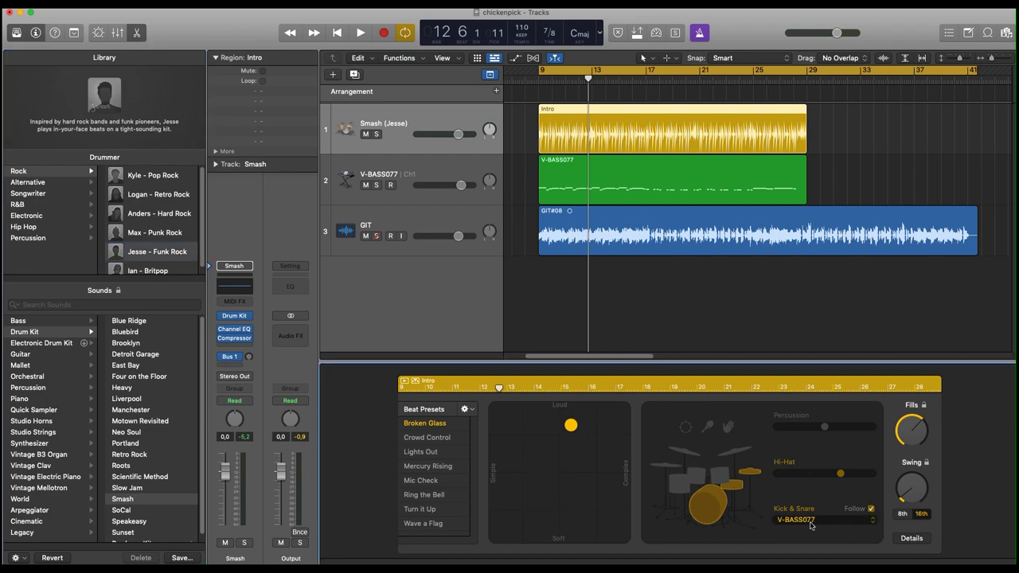
pyautogui.click(796, 521)
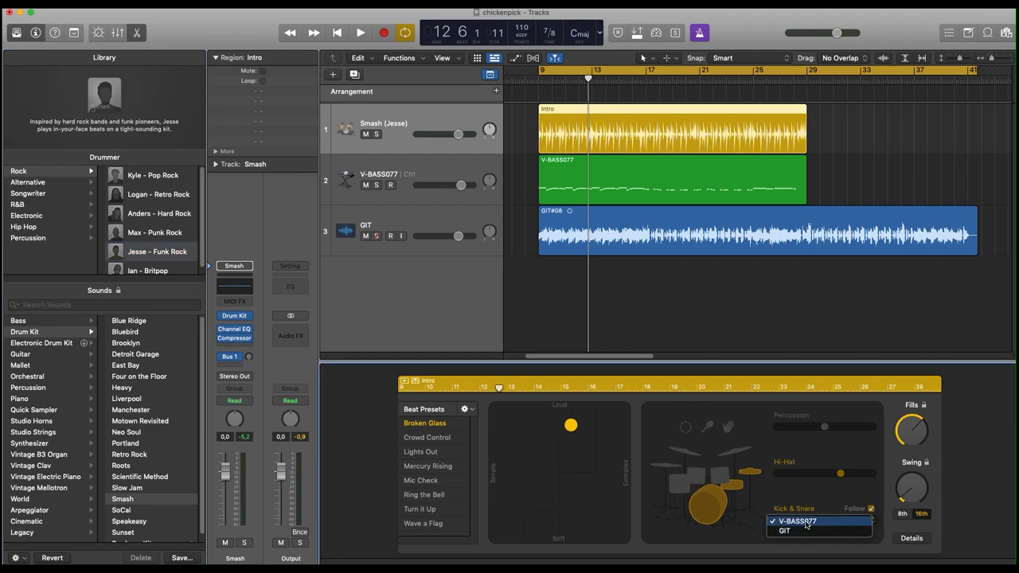
pyautogui.click(805, 523)
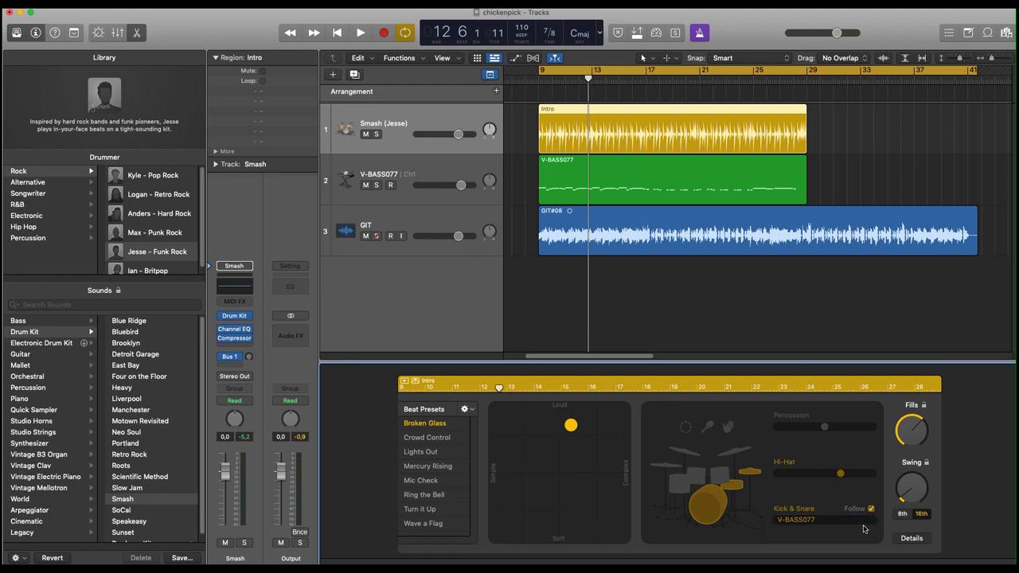
pyautogui.click(872, 510)
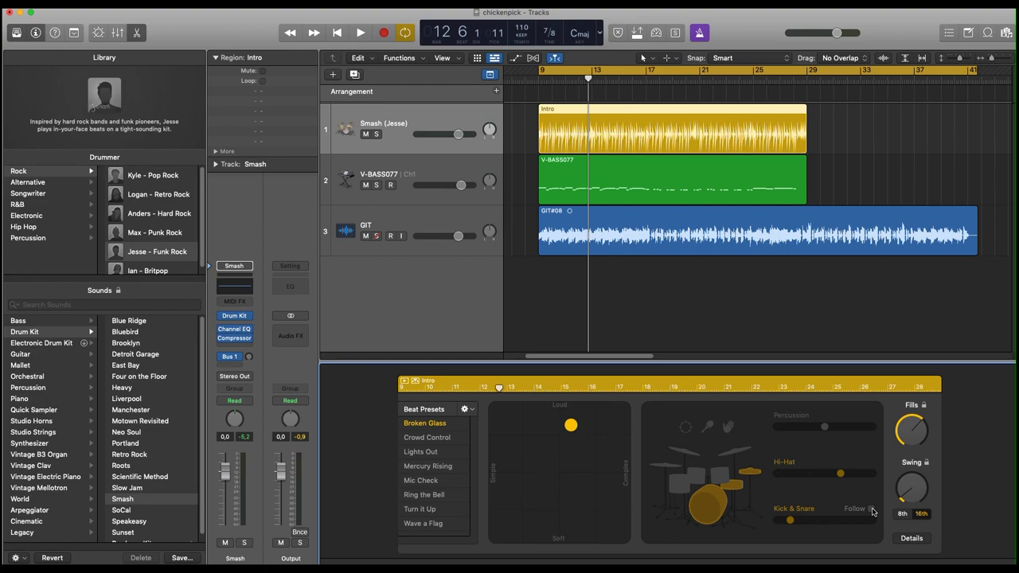
pyautogui.click(872, 510)
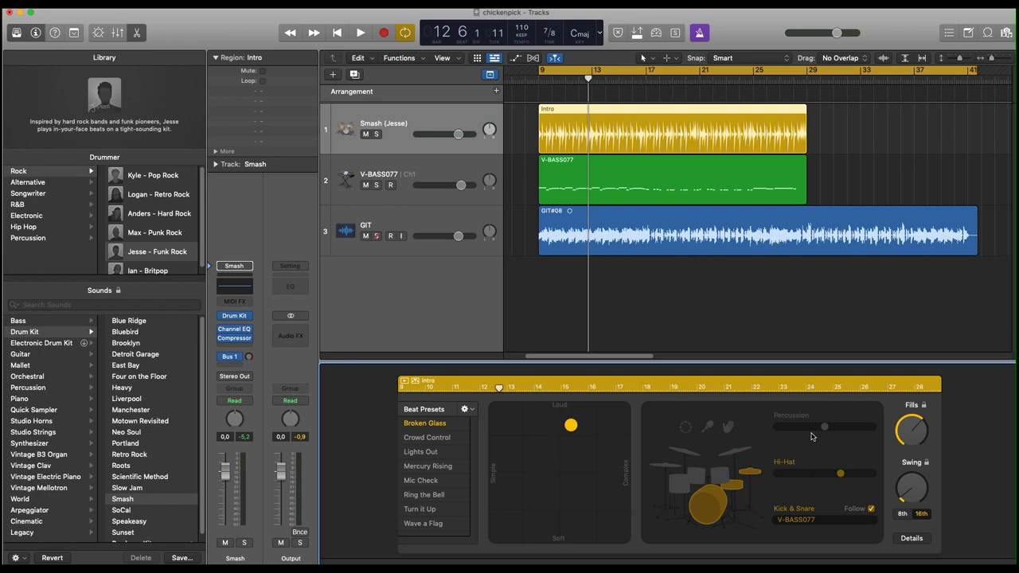
pyautogui.press('space')
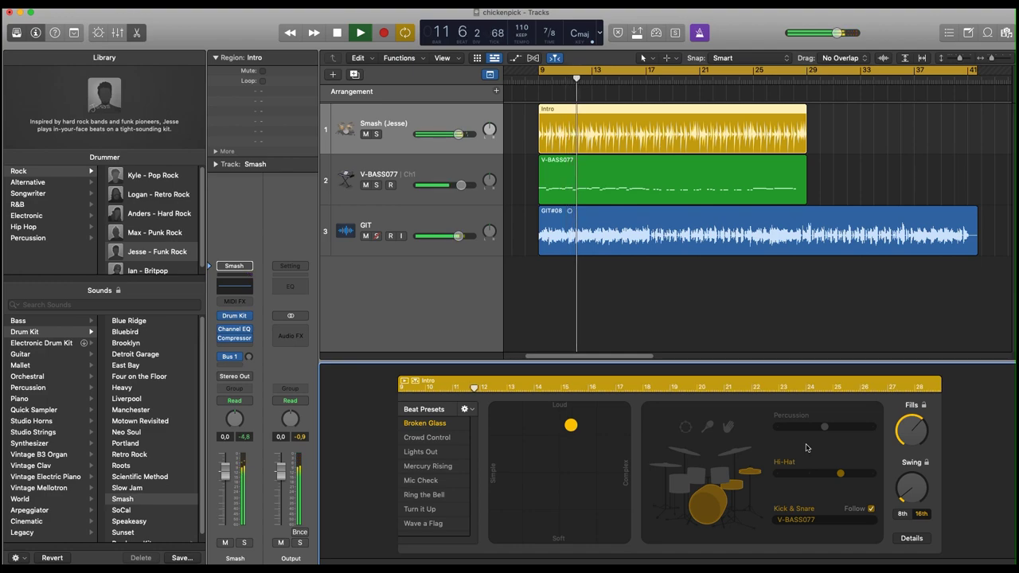
pyautogui.press('space')
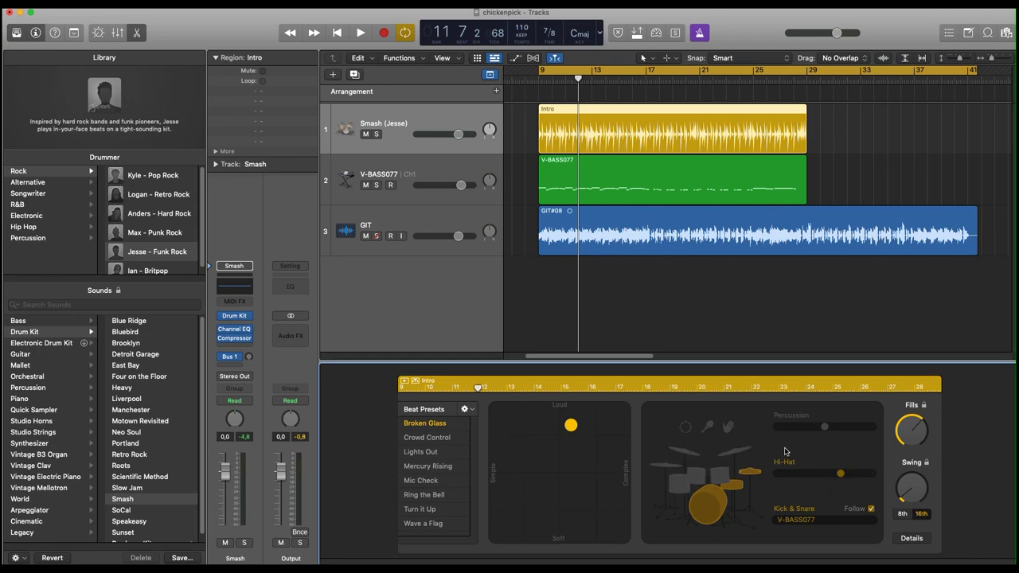
# Step: Add the shaker percussion to the drummer region while the arrangement plays
pyautogui.press('space')
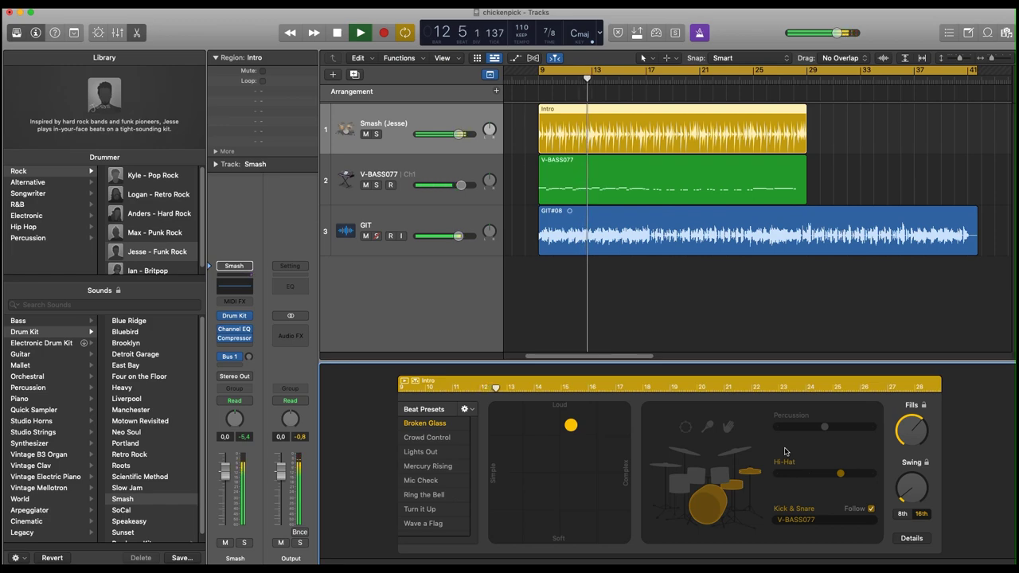
pyautogui.click(710, 430)
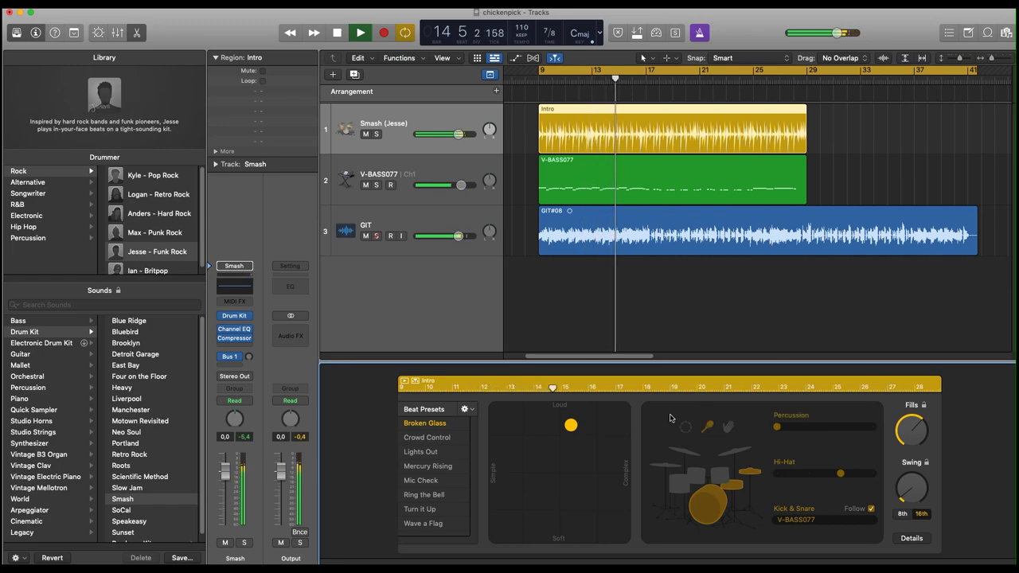
pyautogui.press('space')
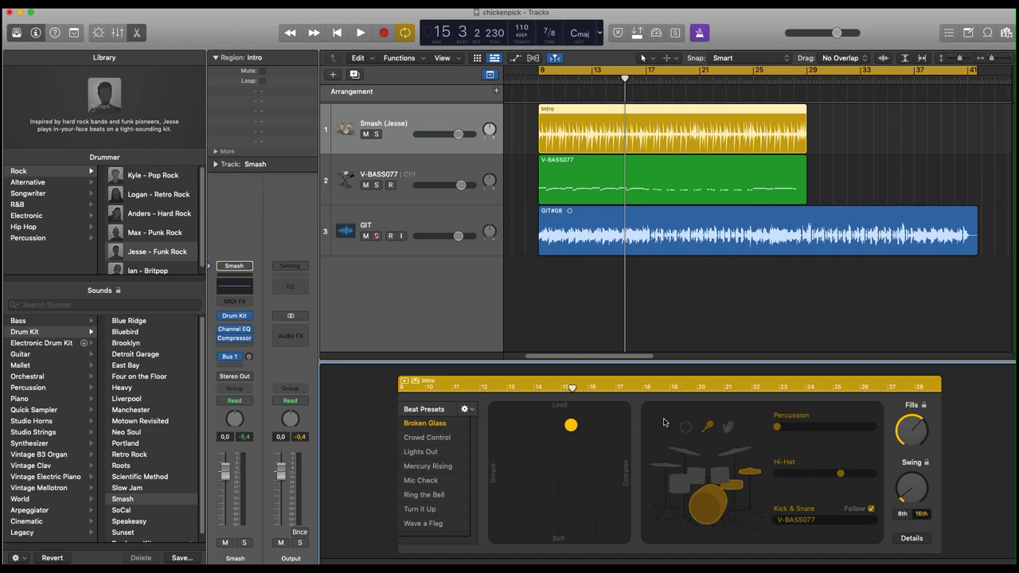
# Step: Slightly increase the drummer region's 16th-note swing while listening to the arrangement
pyautogui.press('space')
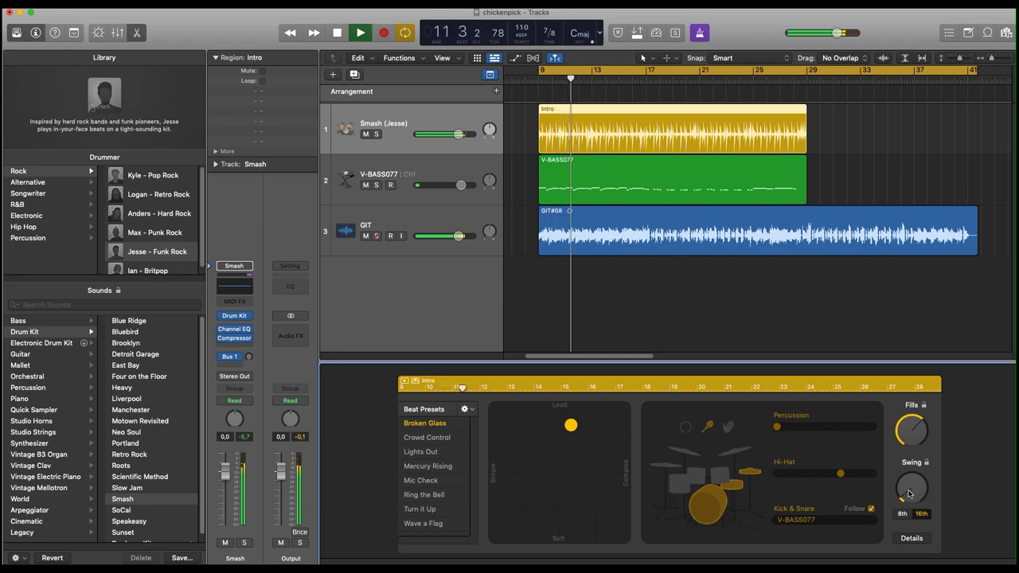
pyautogui.moveTo(910, 493)
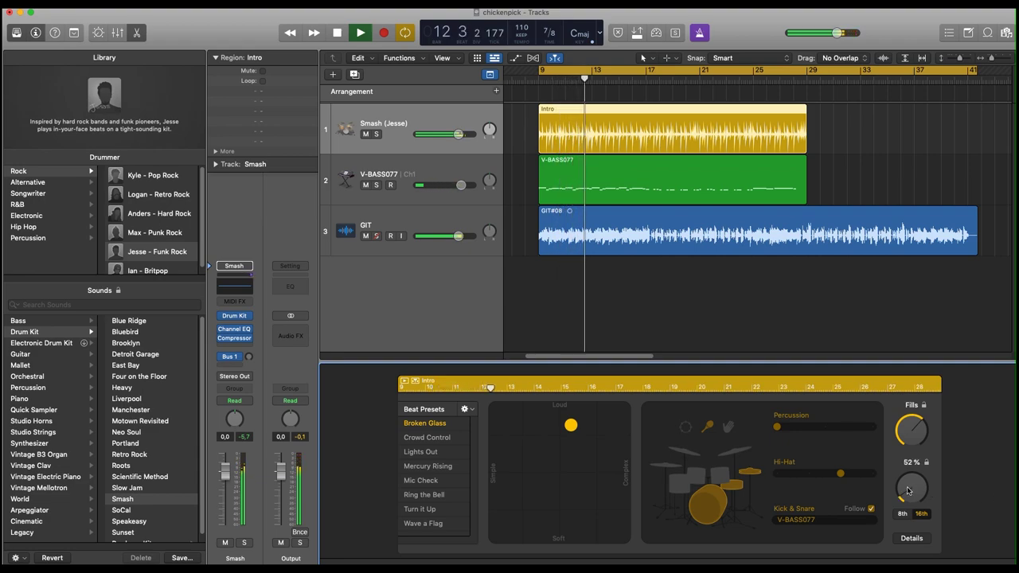
pyautogui.moveTo(911, 494); pyautogui.dragTo(908, 489)
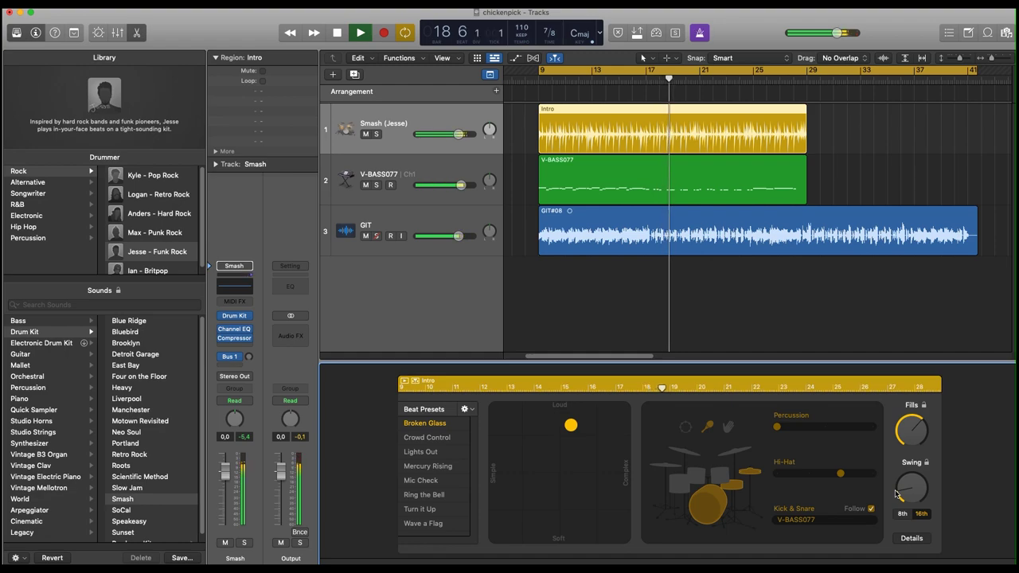
pyautogui.moveTo(901, 490); pyautogui.dragTo(902, 490)
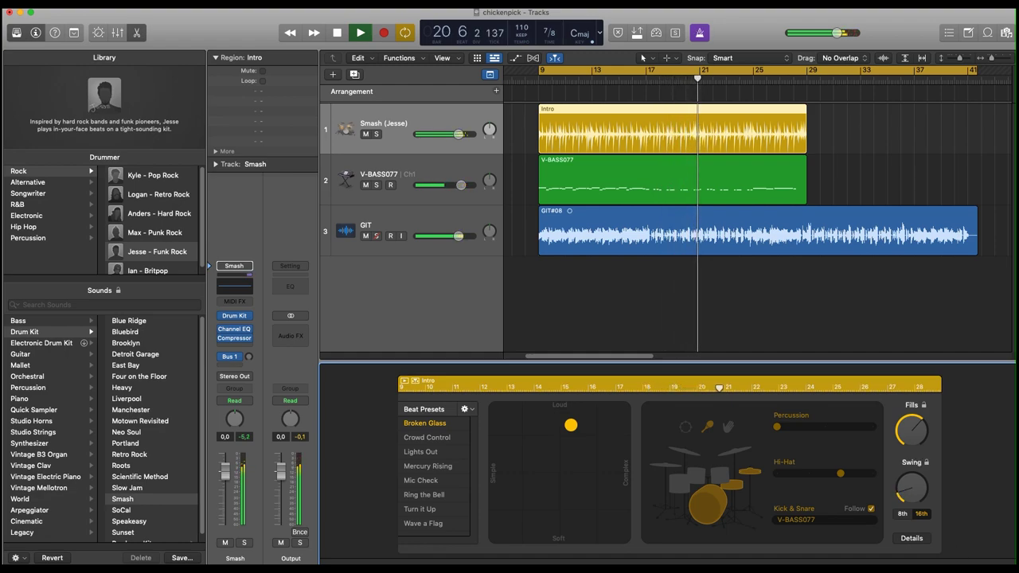
pyautogui.press('space')
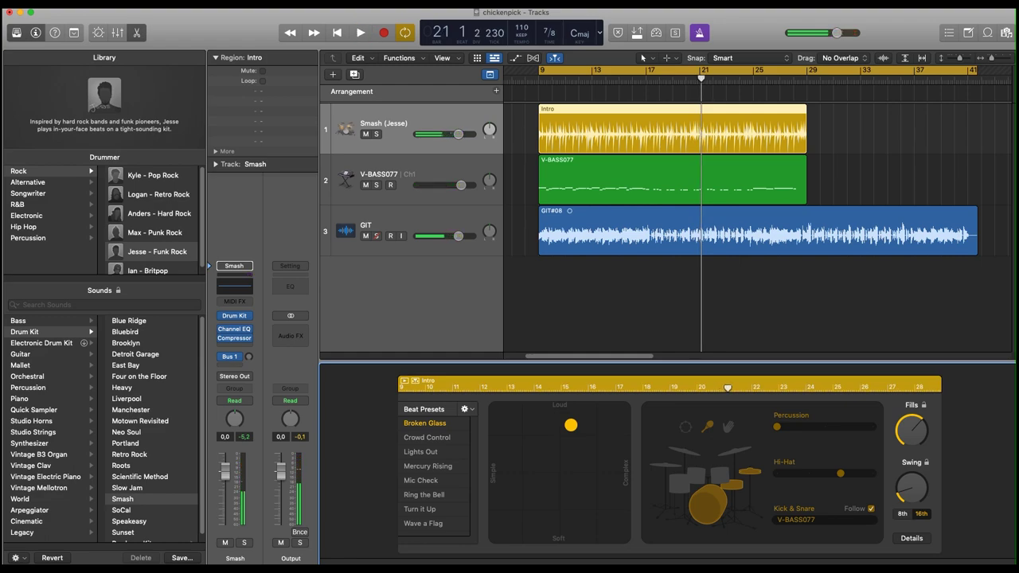
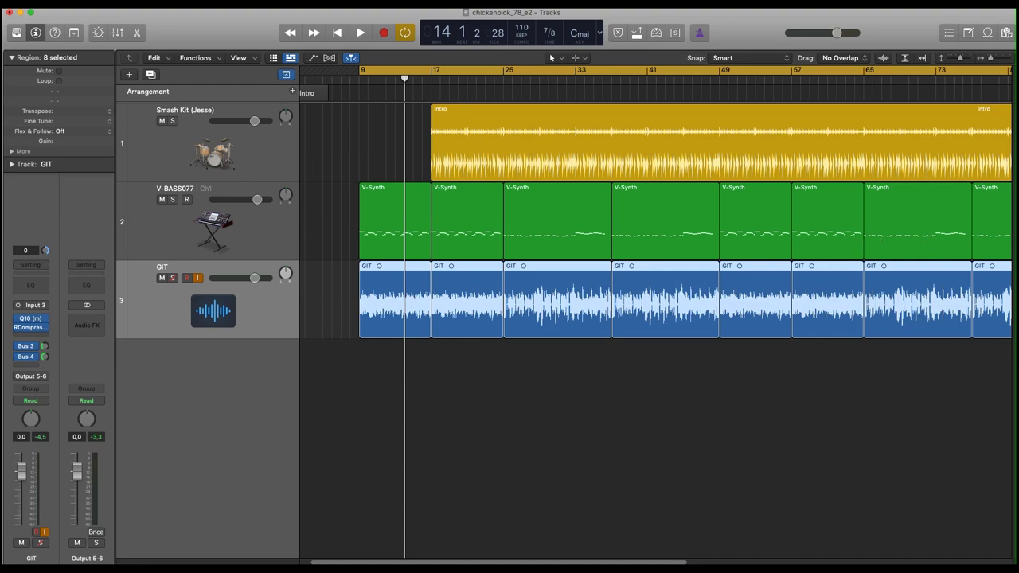
pyautogui.hscroll(5, 656, 319)
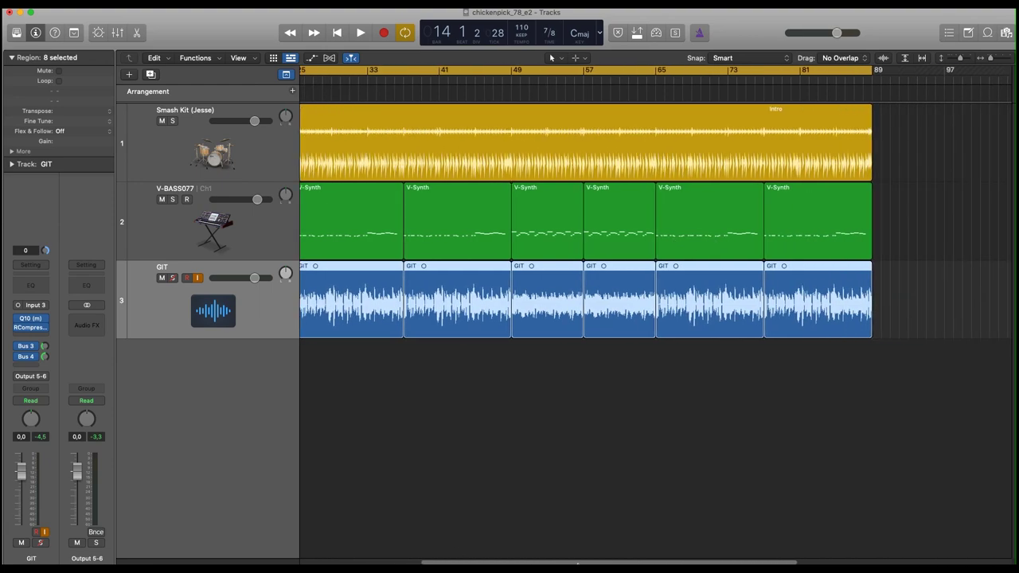
# Step: Review the GIT track's effect sends, examining the H-Delay settings on Bus 3 and the Little Plate reverb settings on Bus 4
pyautogui.hscroll(-8, 353, 549)
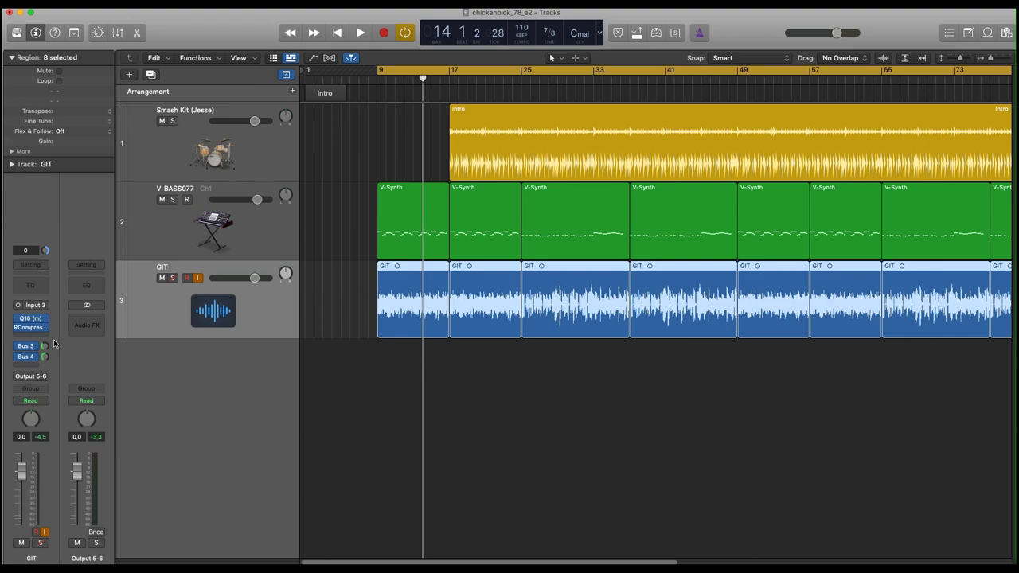
pyautogui.moveTo(31, 322)
pyautogui.click(27, 347)
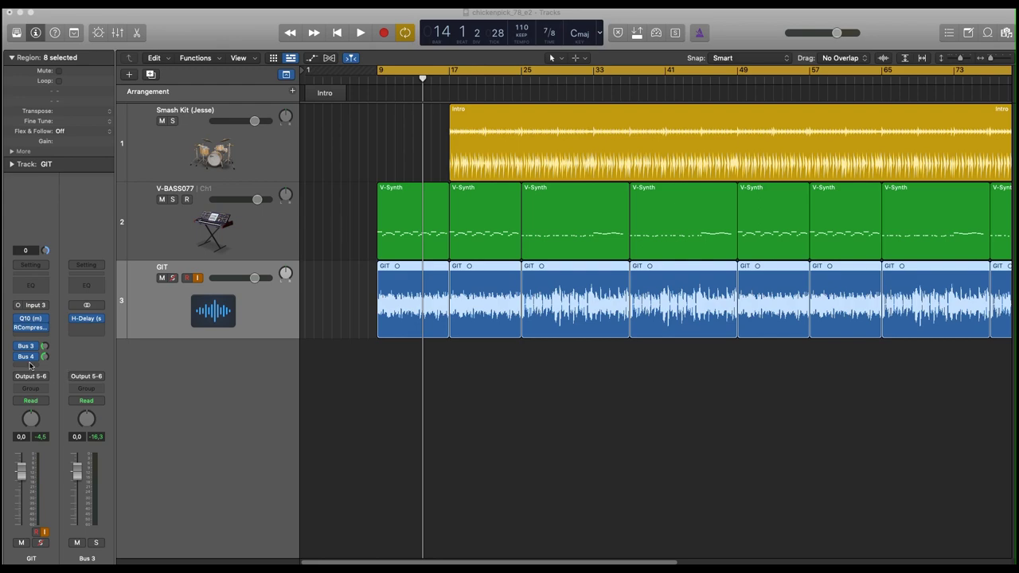
pyautogui.moveTo(30, 357)
pyautogui.moveTo(1018, 295); pyautogui.dragTo(415, 170)
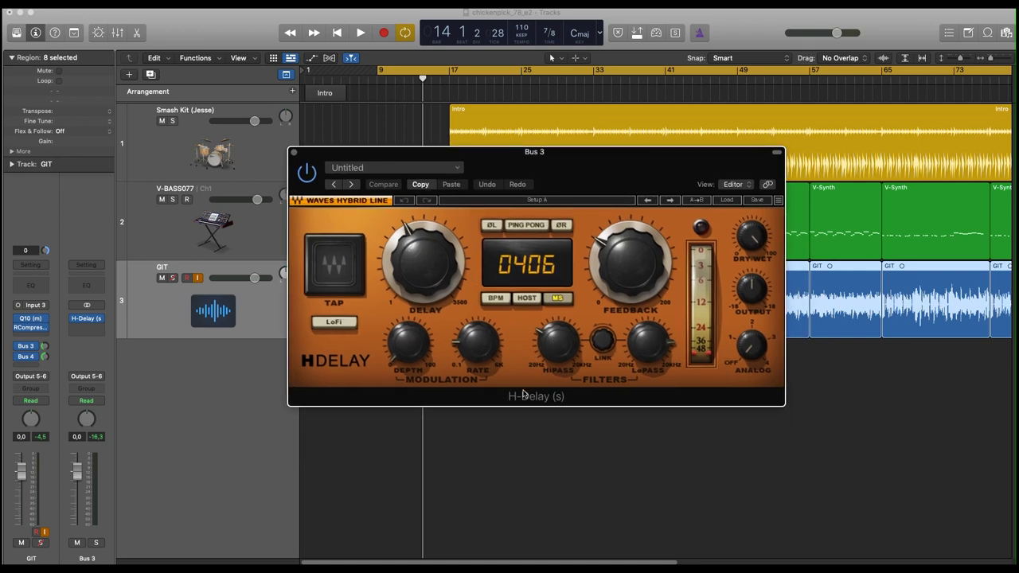
pyautogui.moveTo(553, 345)
pyautogui.moveTo(651, 350)
pyautogui.click(293, 152)
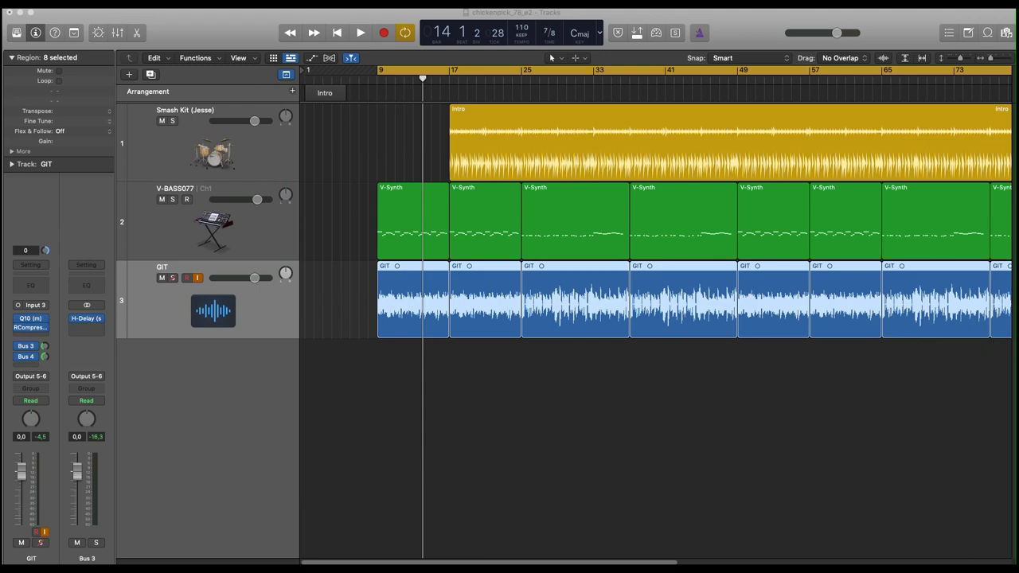
pyautogui.moveTo(1018, 152); pyautogui.dragTo(455, 221)
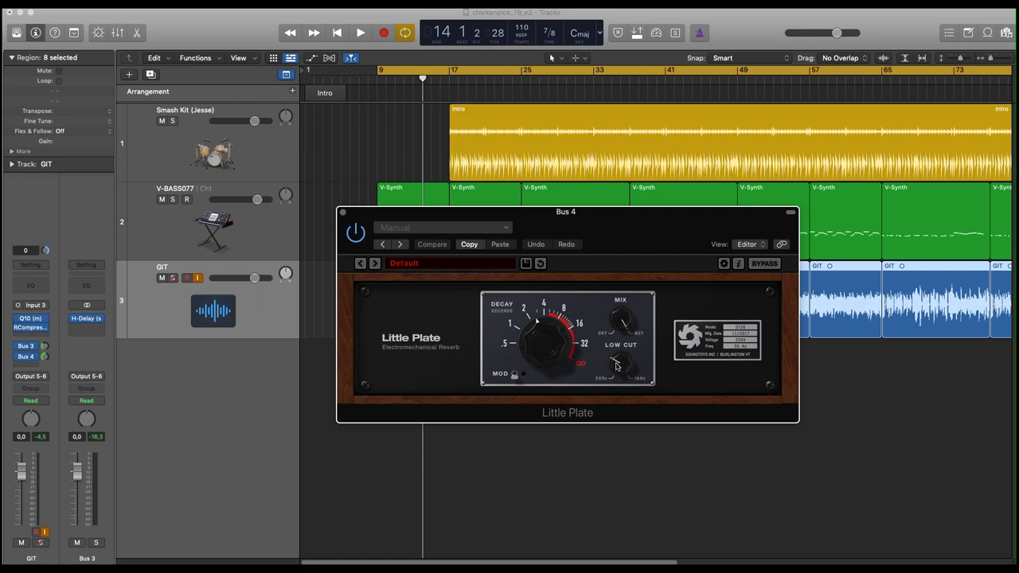
pyautogui.click(342, 212)
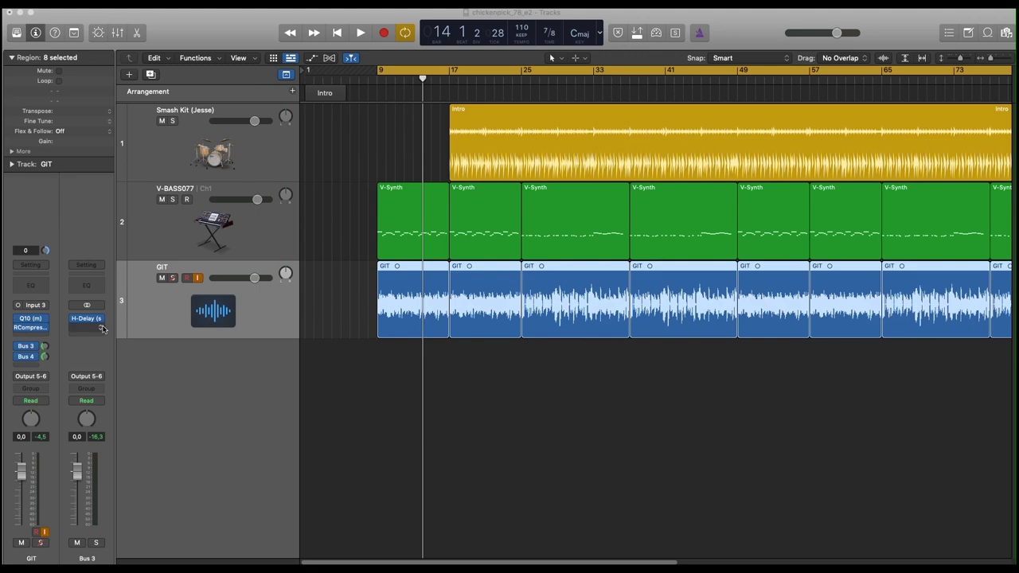
# Step: Examine the Q10 equalizer curve on the GIT track, close it, and bring up the track's RCompressor settings
pyautogui.click(32, 320)
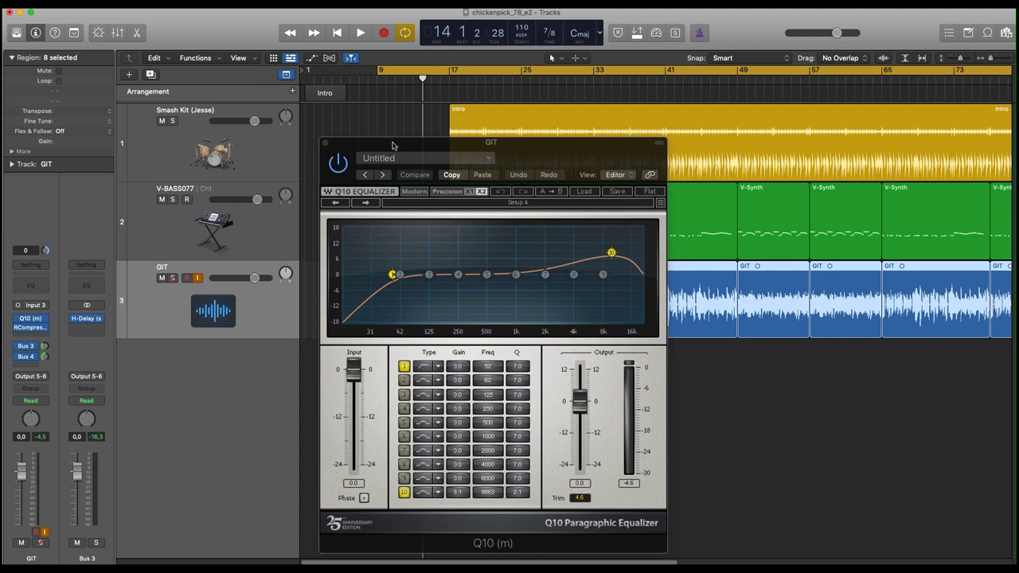
pyautogui.moveTo(391, 141); pyautogui.dragTo(407, 97)
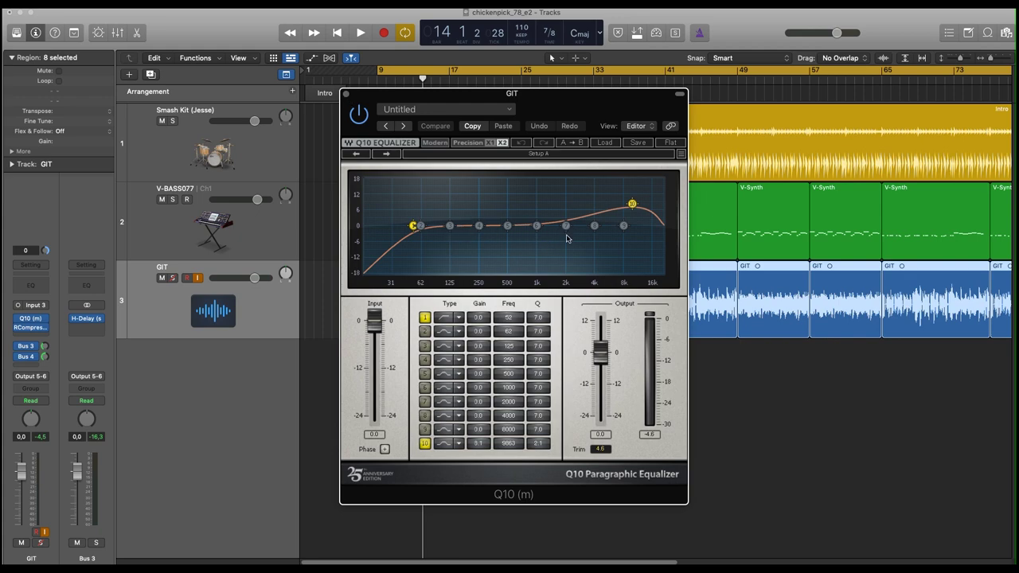
pyautogui.click(346, 94)
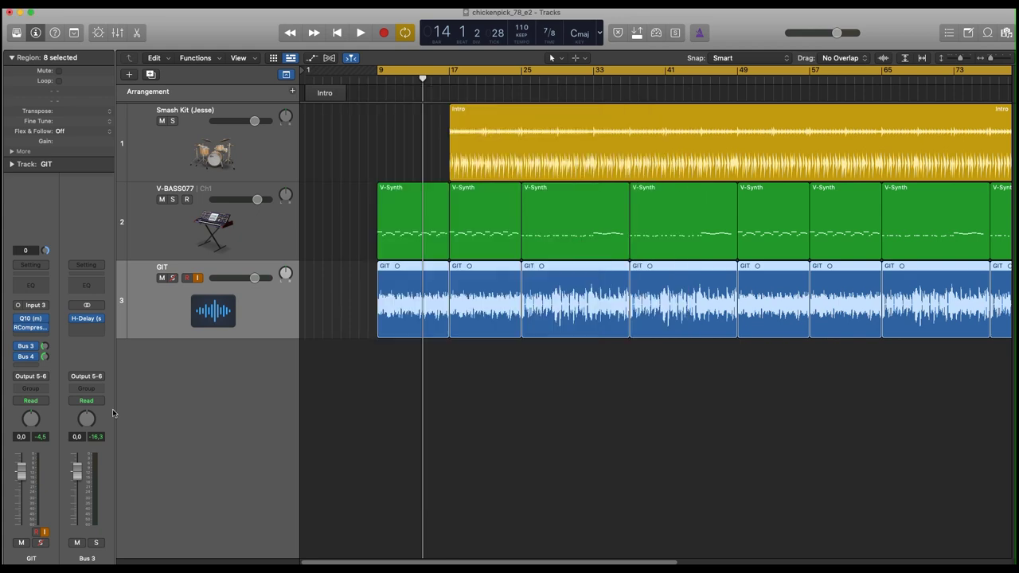
pyautogui.click(34, 328)
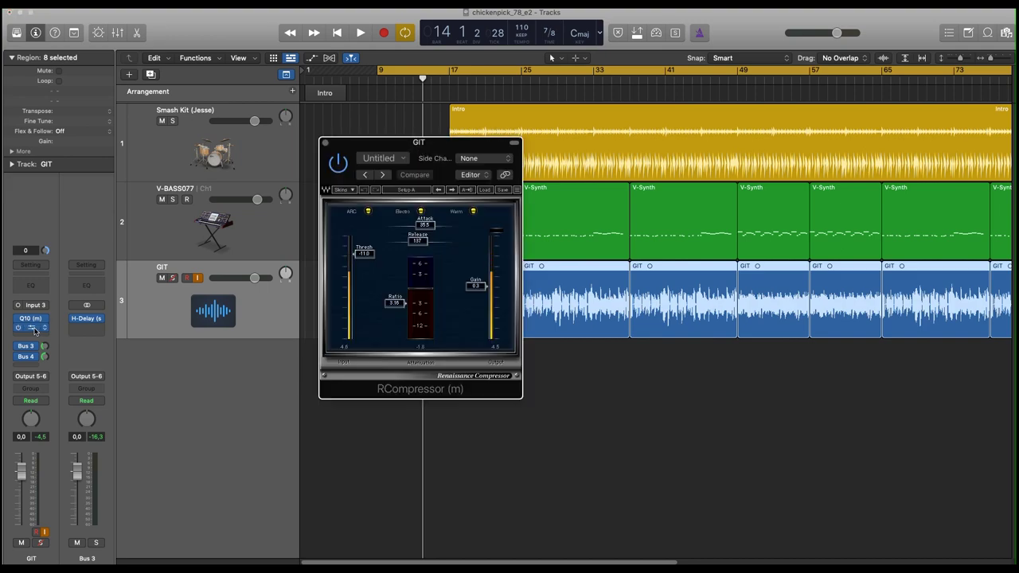